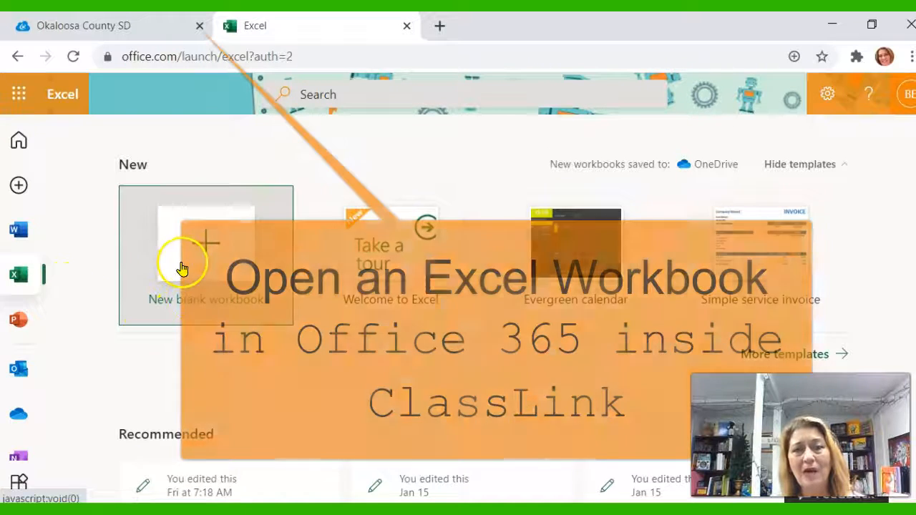
Step: Create a new blank workbook and rename the file Bears Data Sheets
click(182, 267)
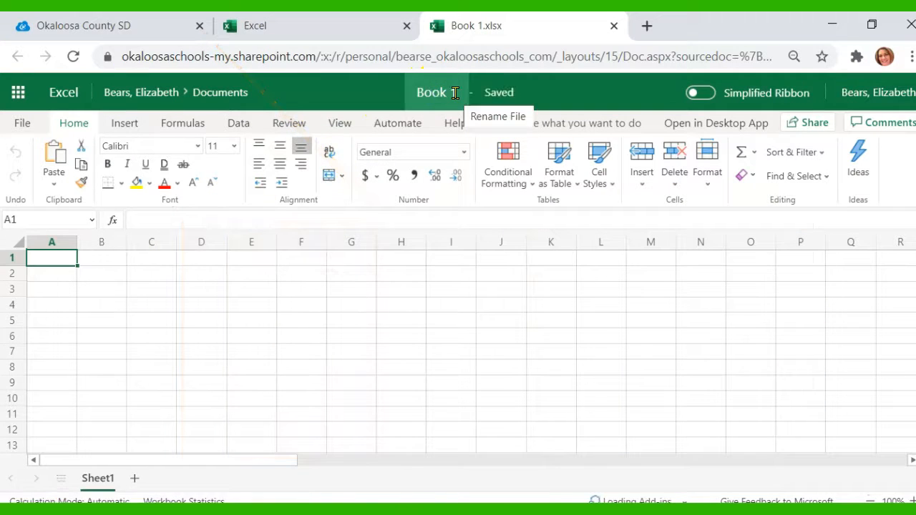
click(455, 93)
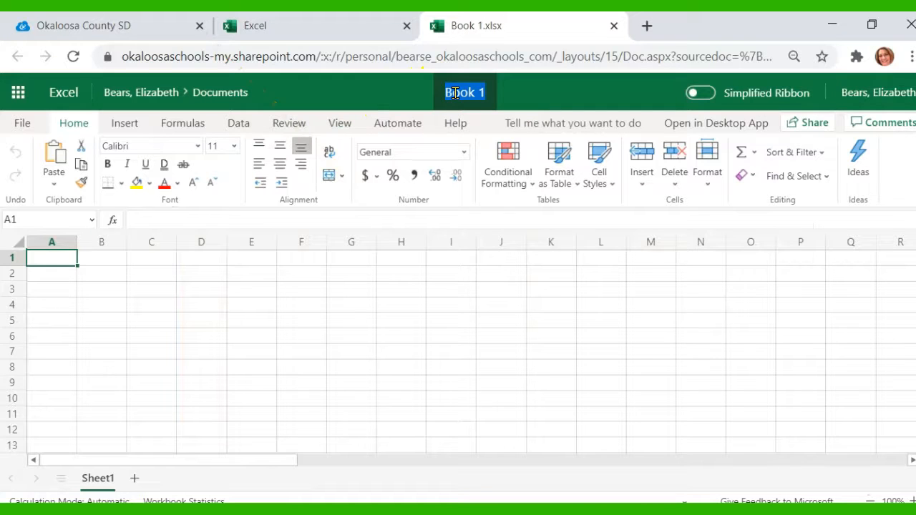
text(Bears Data Sheets)
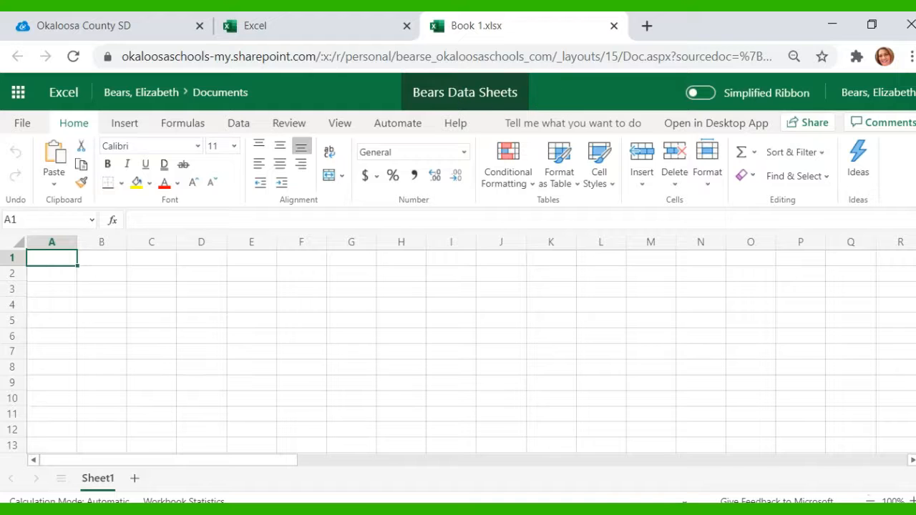
click(559, 93)
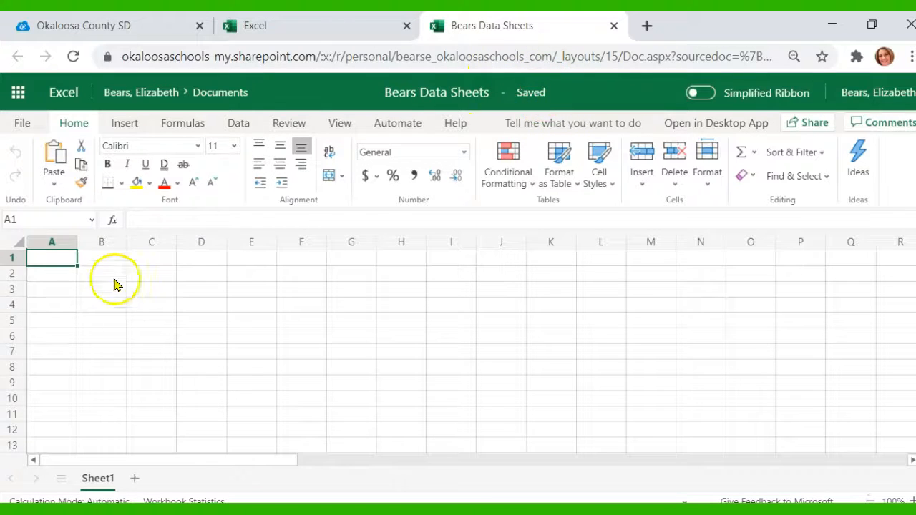
Step: Select the whole sheet, make all columns narrower and all rows taller
click(20, 243)
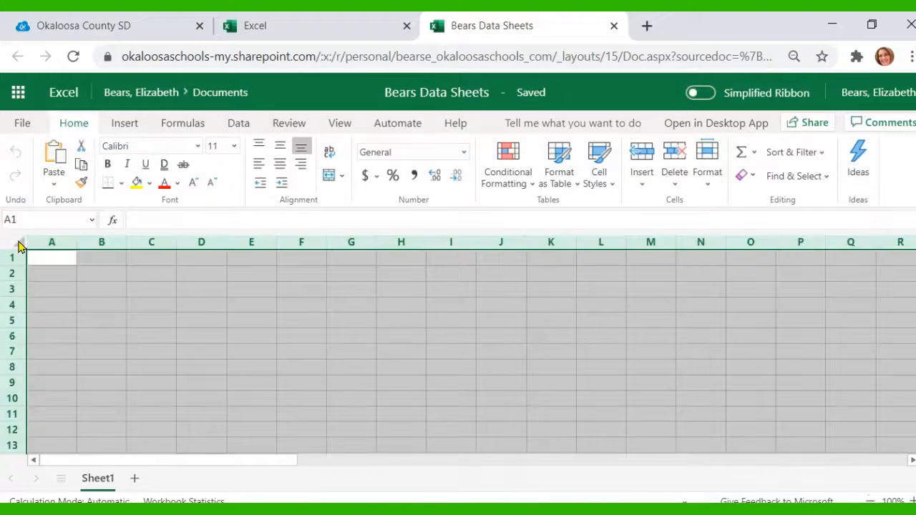
drag(76, 237, 55, 242)
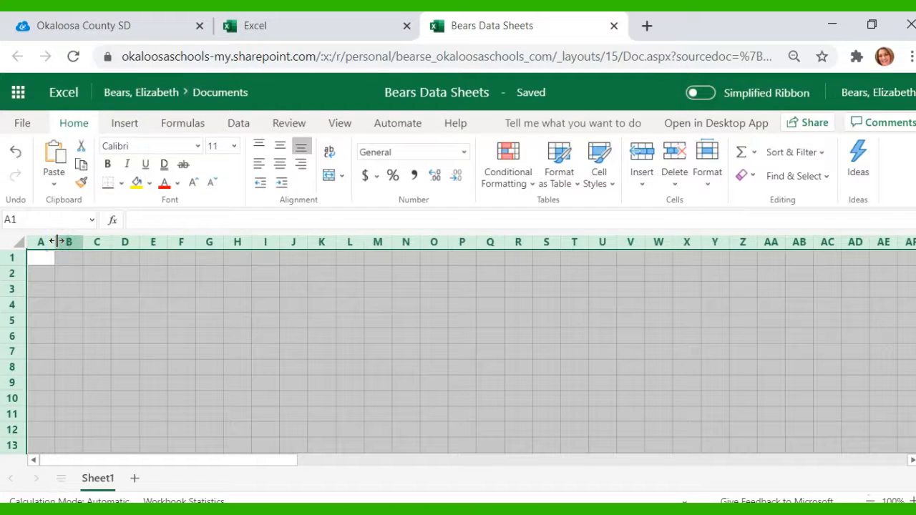
drag(16, 265, 16, 277)
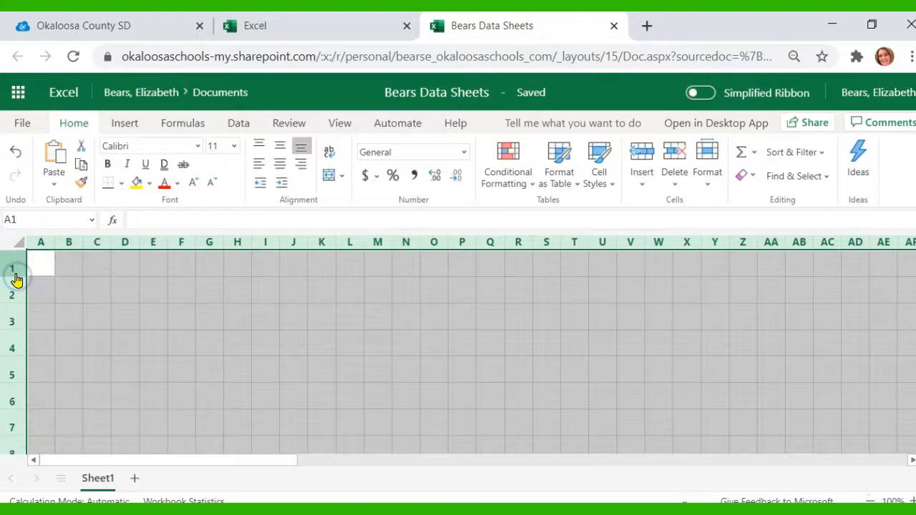
click(34, 265)
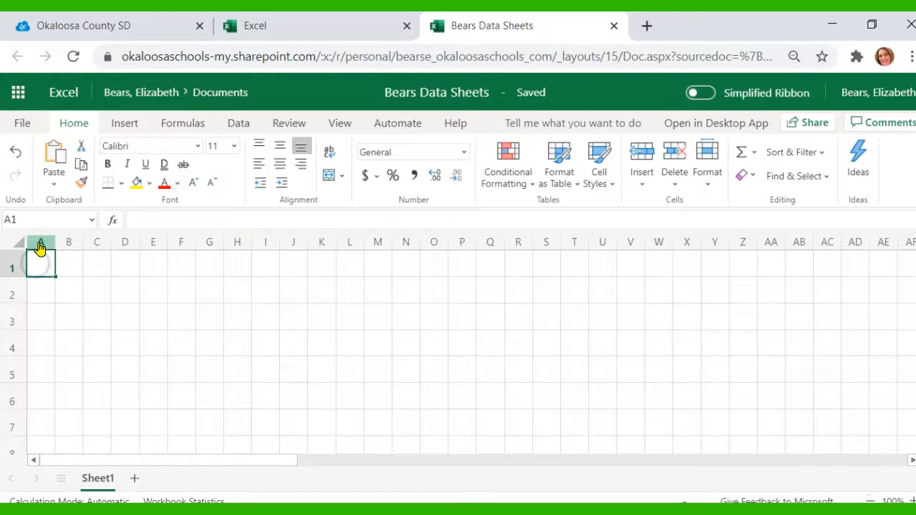
Step: Widen column A so it can hold the row labels
click(40, 243)
drag(55, 239, 197, 239)
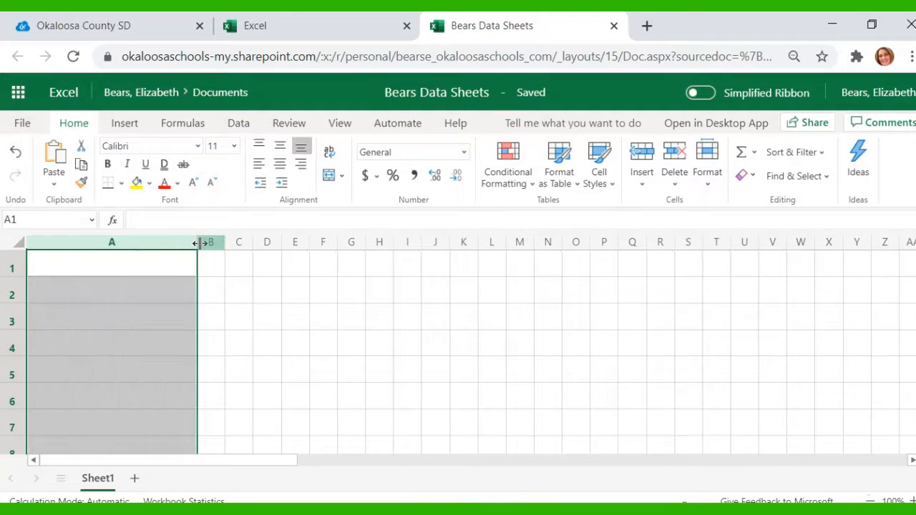
click(104, 269)
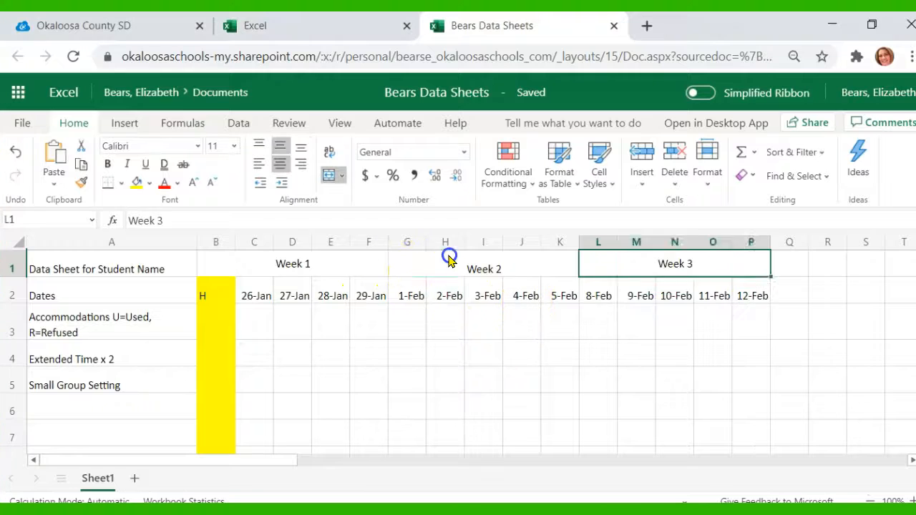
Step: Center the merged Week 2 heading vertically and apply a border to the Week 3 columns L through P
click(445, 256)
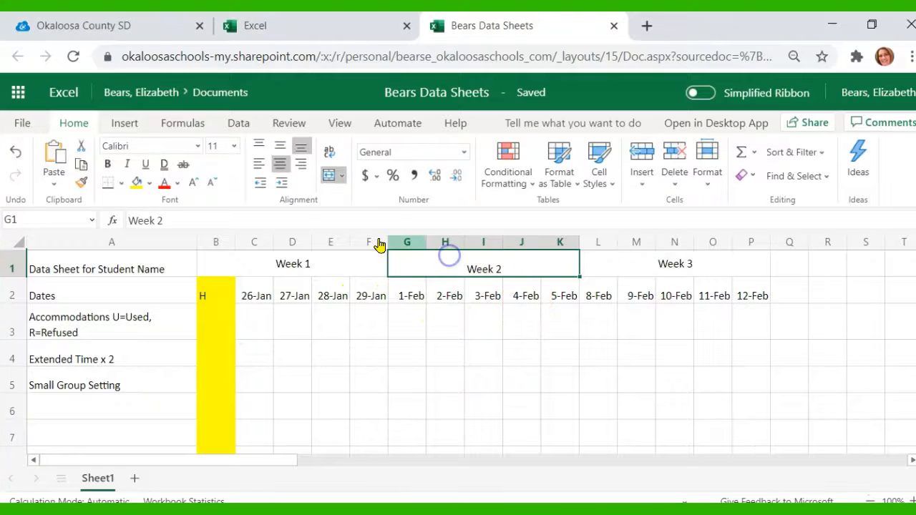
click(281, 146)
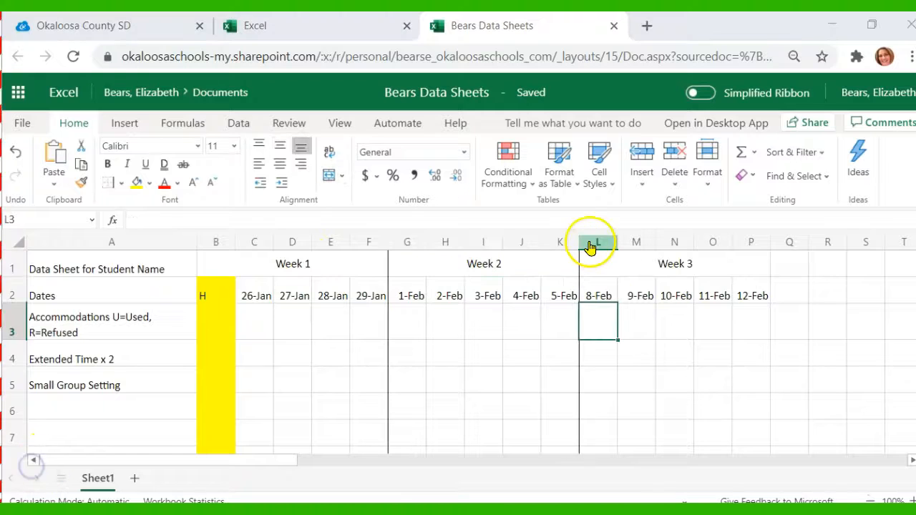
drag(601, 242, 746, 244)
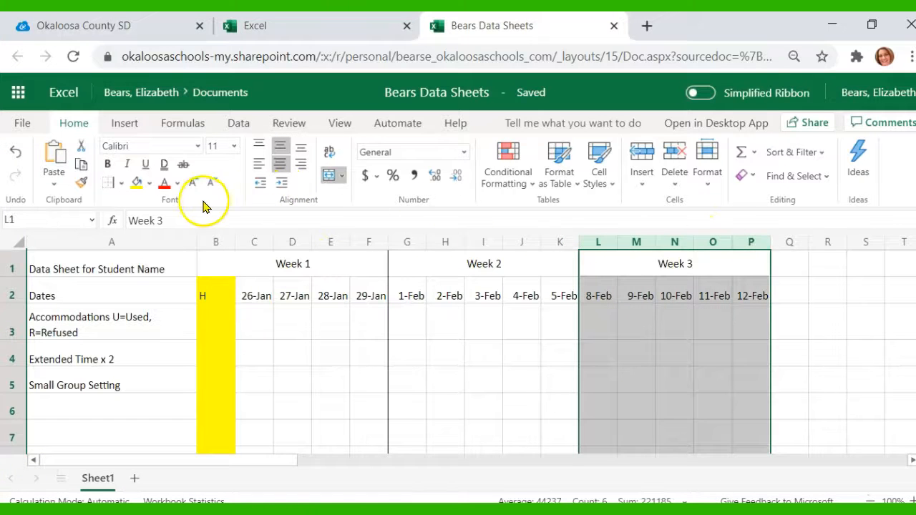
click(121, 183)
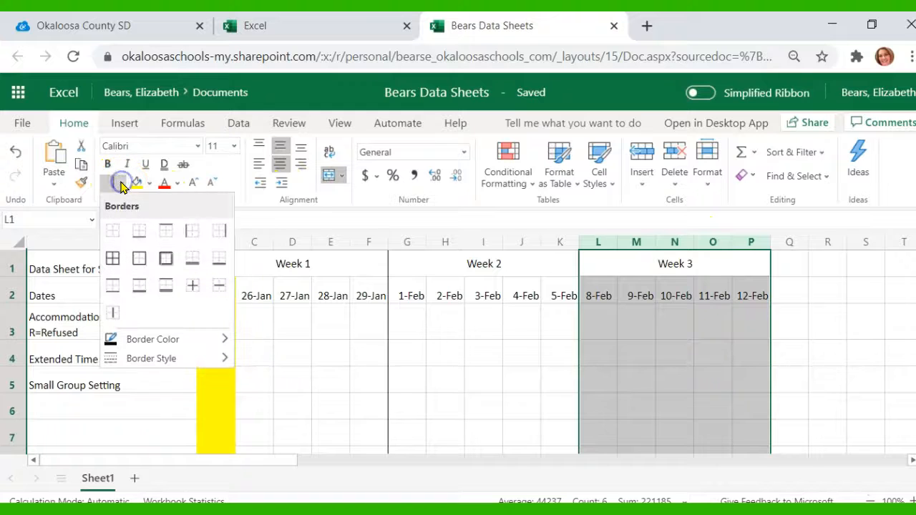
click(219, 231)
Step: Add list data validation with source U,R to cells C4 through P5
drag(245, 350, 745, 372)
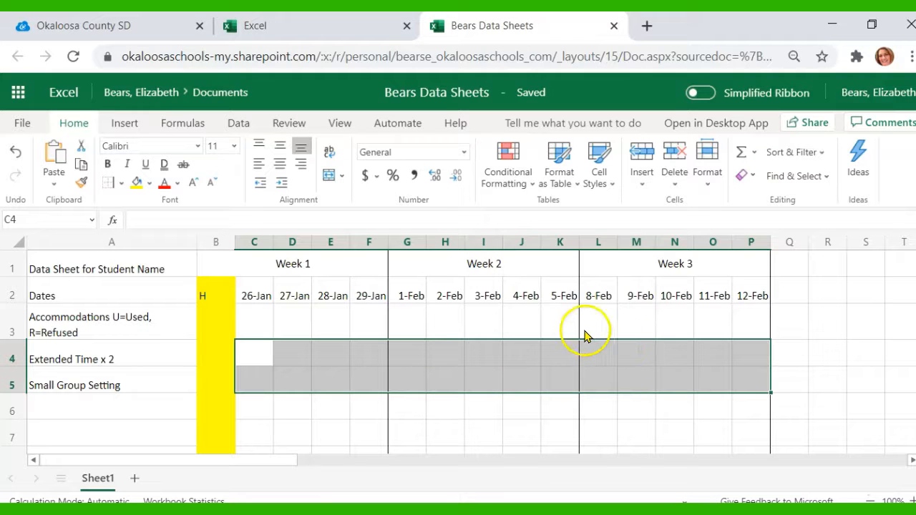
click(238, 124)
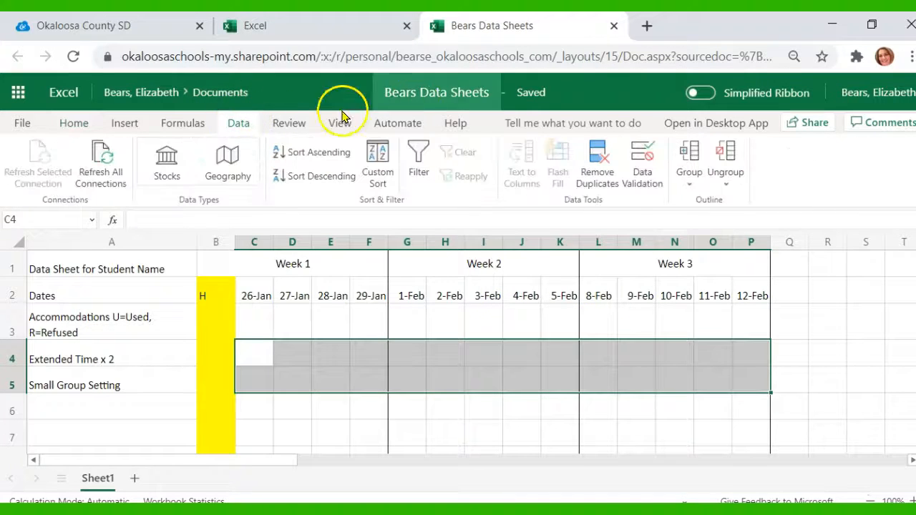
click(644, 160)
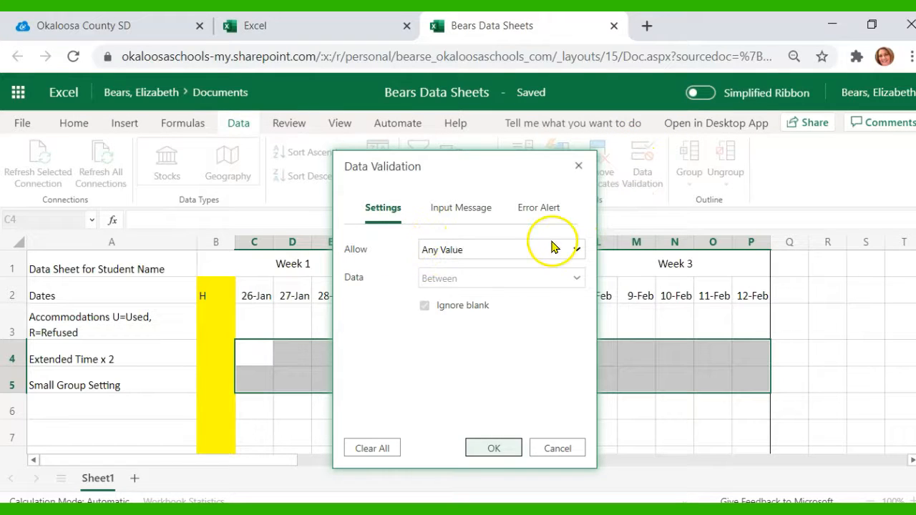
click(573, 246)
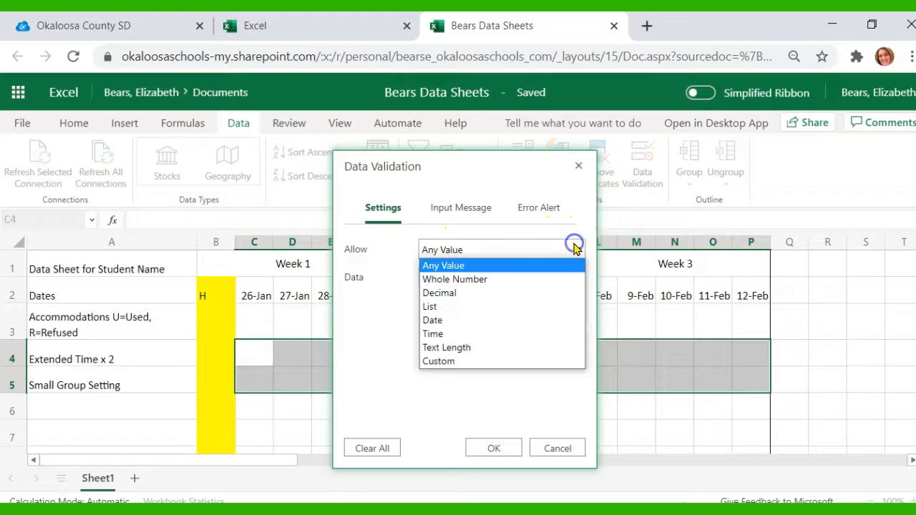
click(433, 306)
click(435, 306)
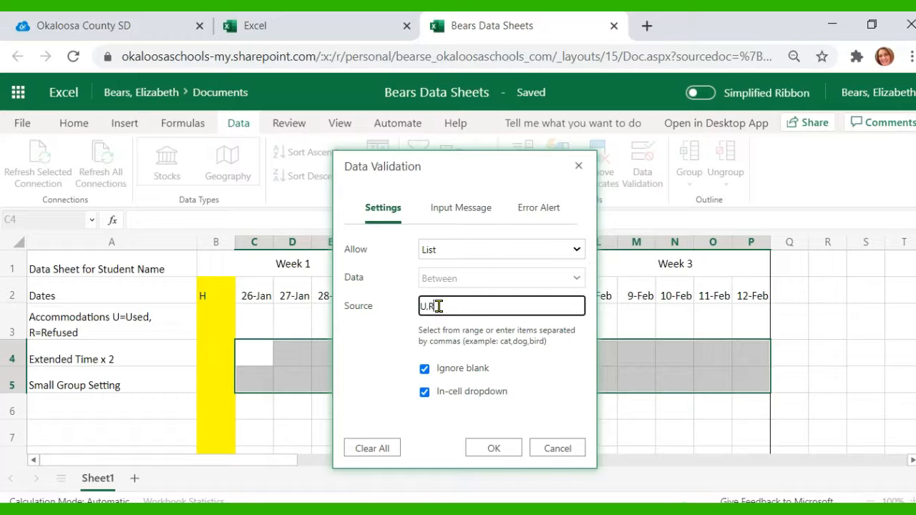
text(U,R)
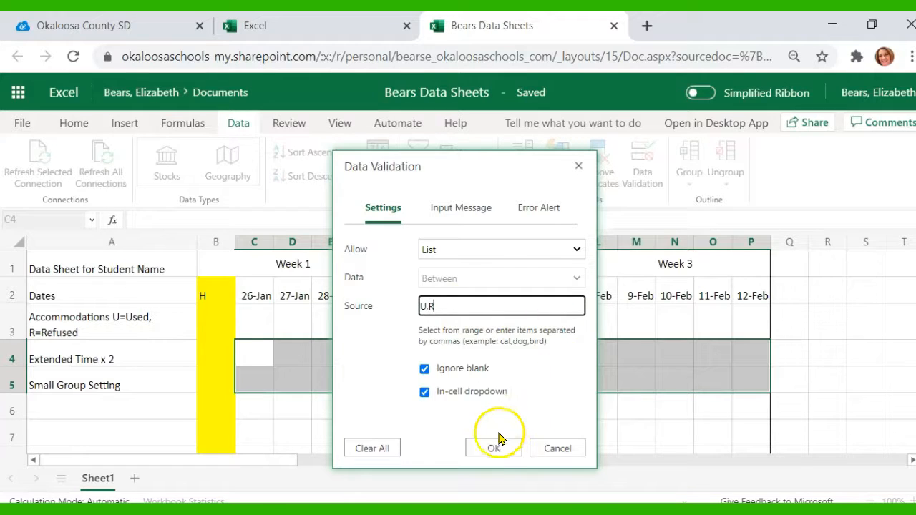
click(494, 448)
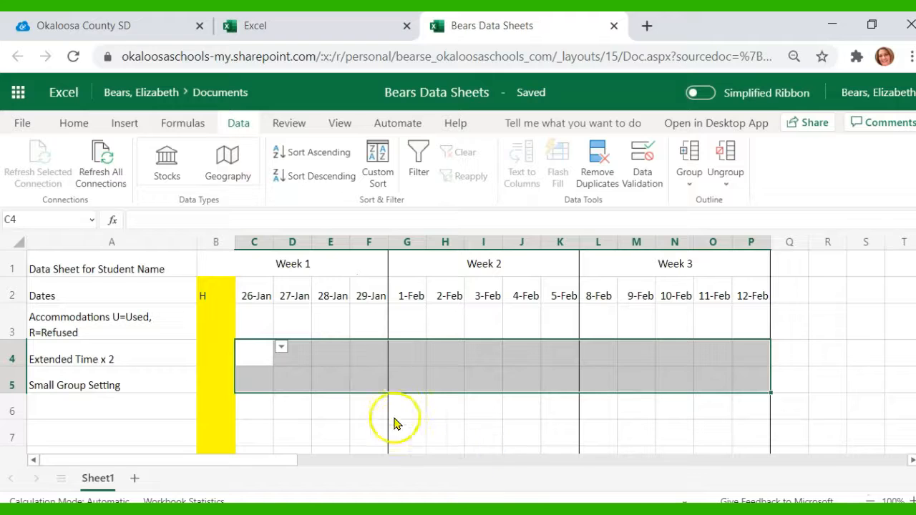
click(332, 408)
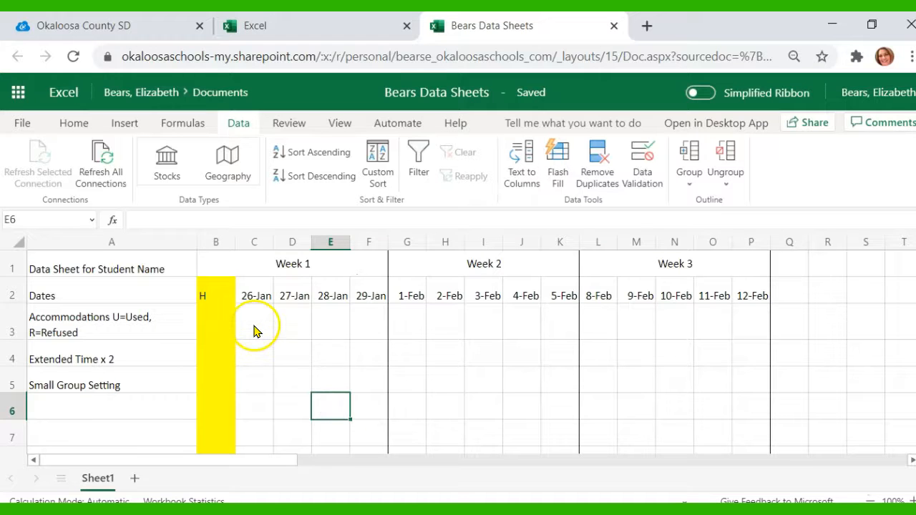
Step: Fill C4 through F4 from the in-cell dropdowns with U, U, U and R
click(253, 356)
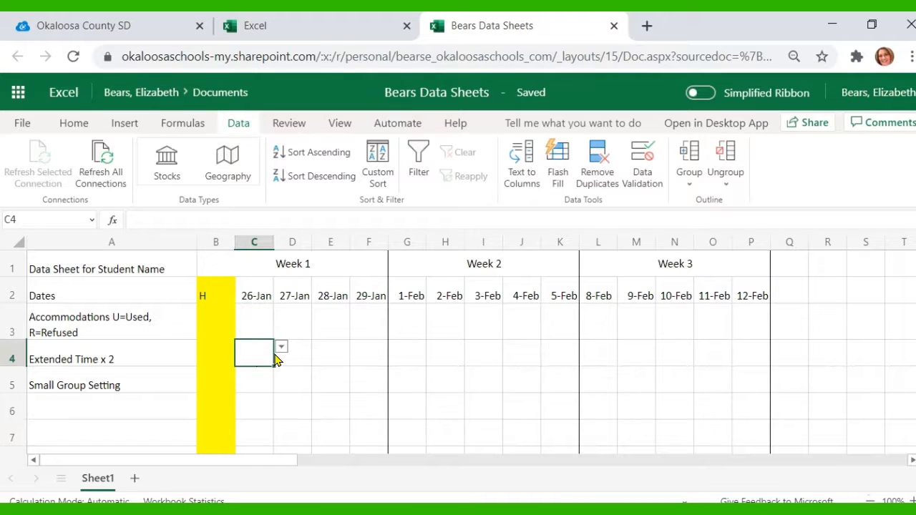
click(279, 348)
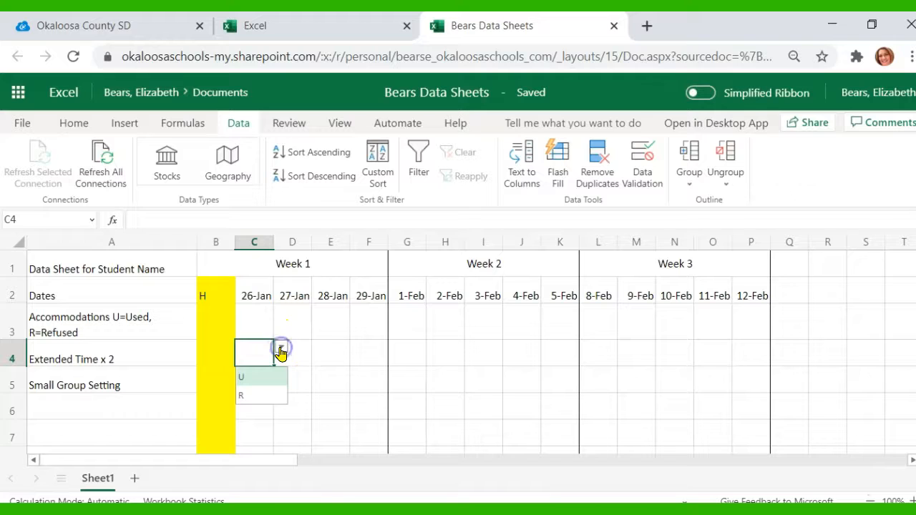
click(243, 378)
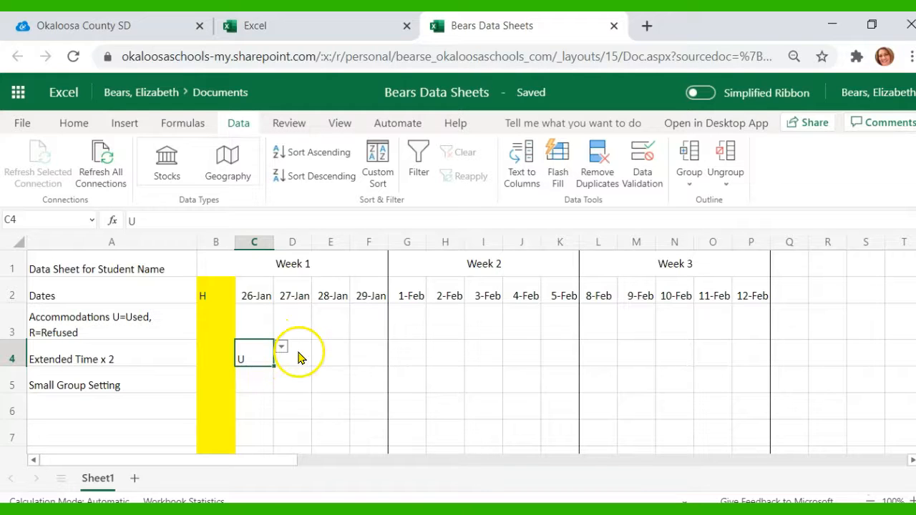
click(299, 356)
click(318, 350)
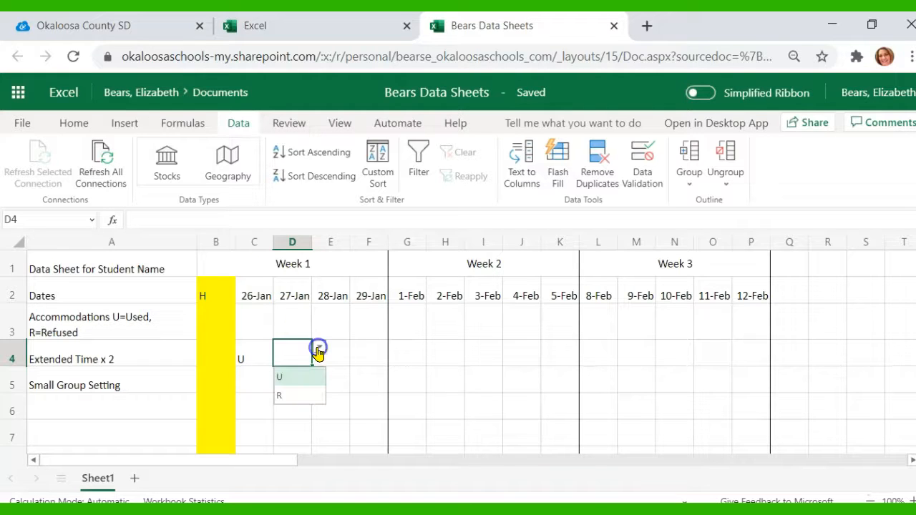
click(298, 378)
click(333, 358)
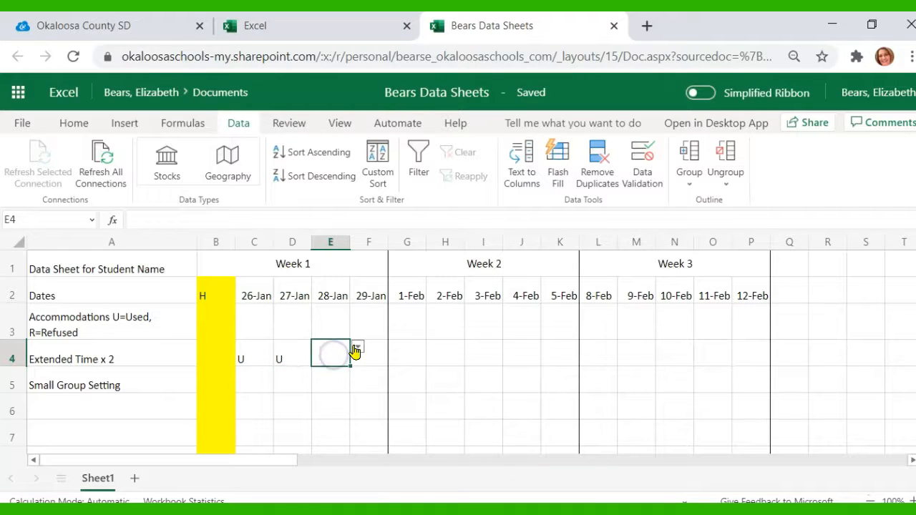
click(356, 348)
click(327, 375)
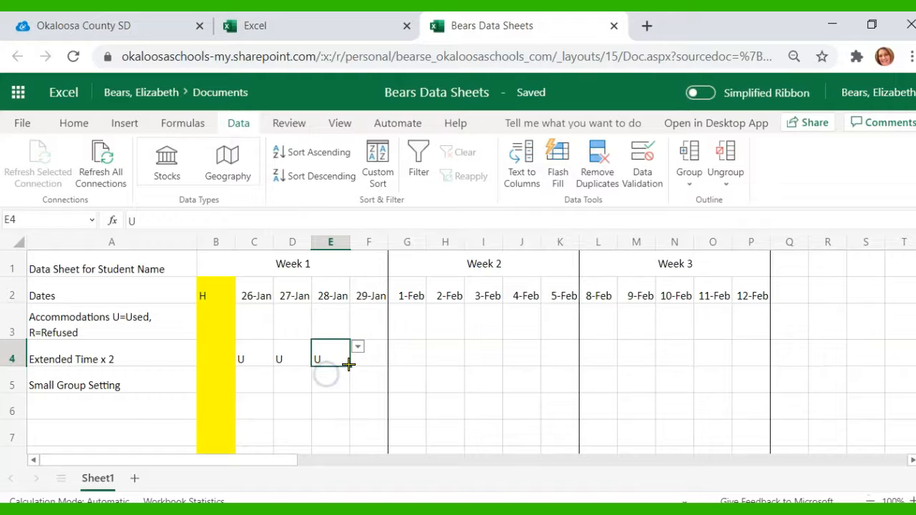
click(368, 356)
click(395, 350)
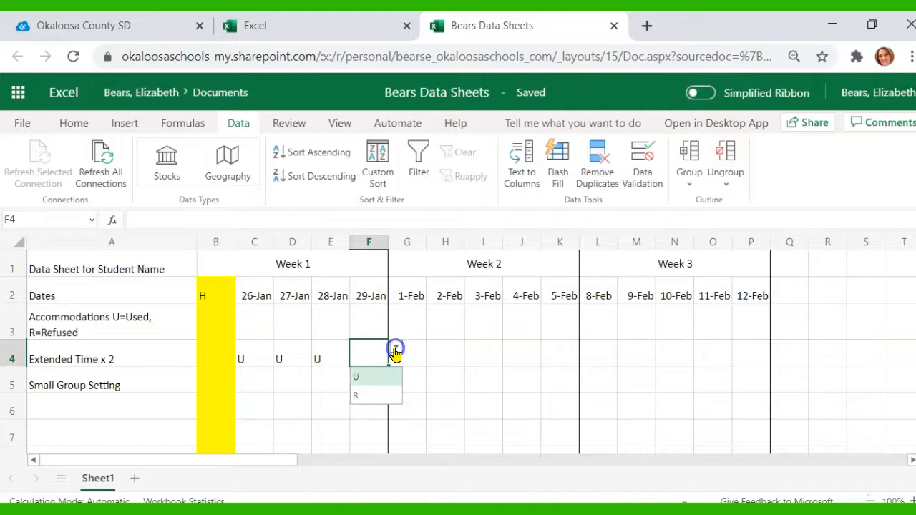
click(358, 396)
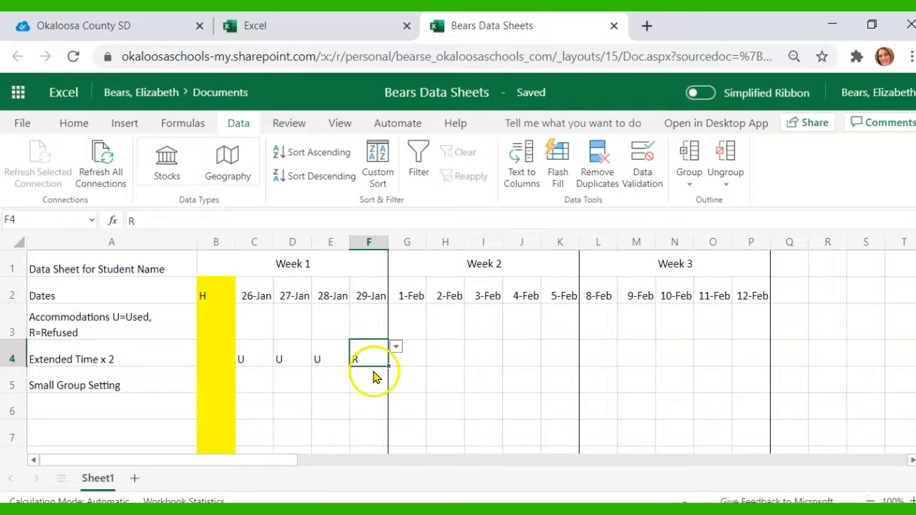
Step: Clear cell E4 and pick R for it from its dropdown
click(331, 358)
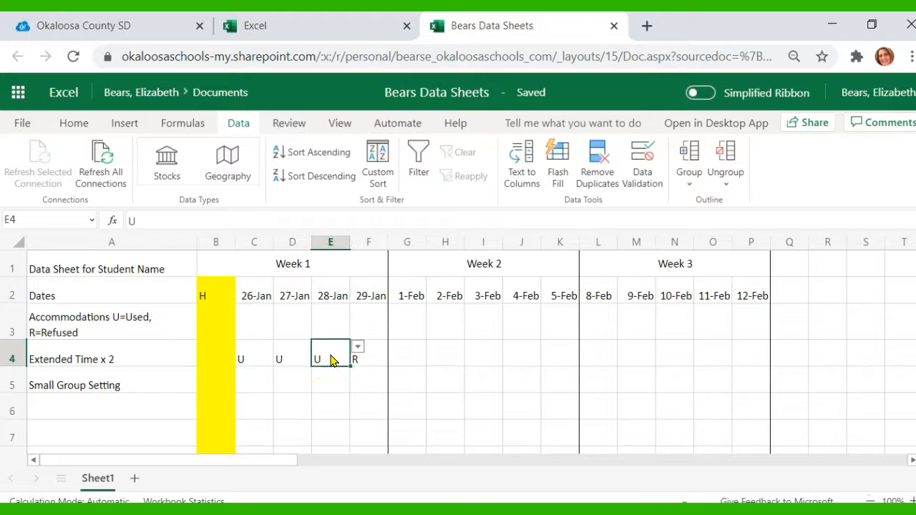
key(BackSpace)
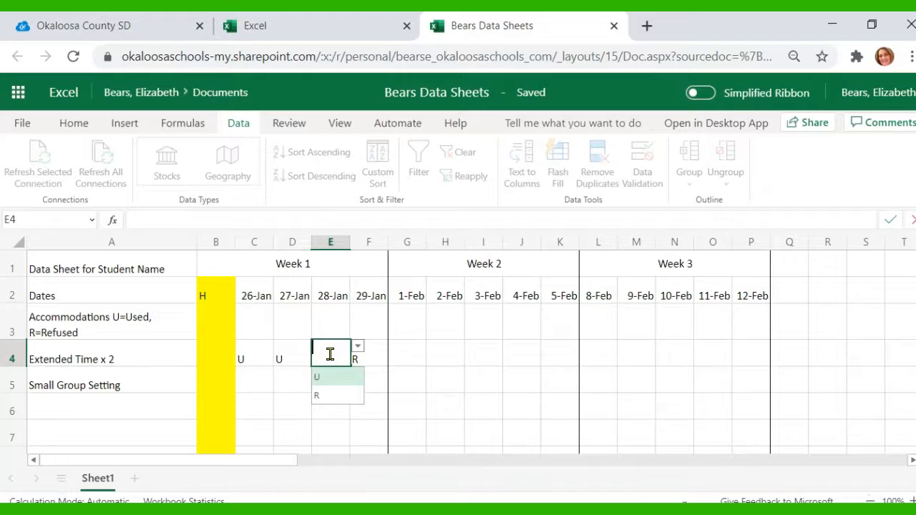
click(323, 395)
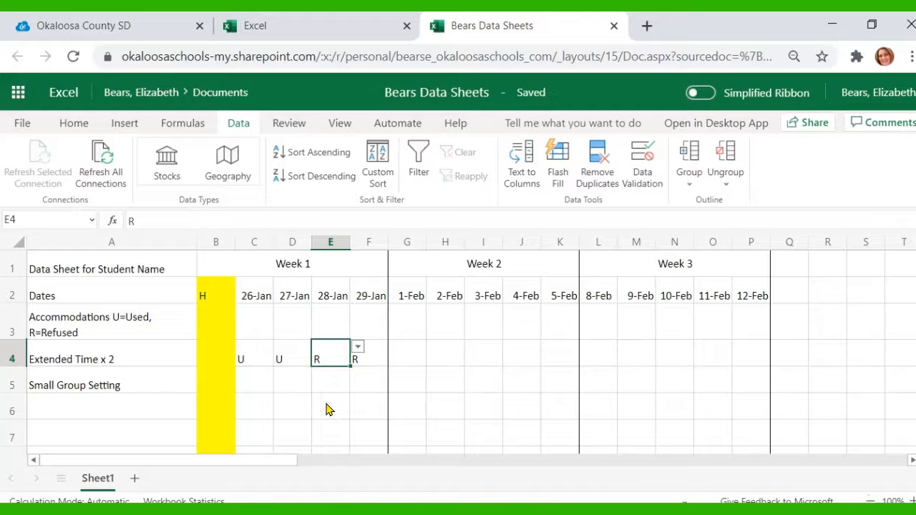
click(327, 408)
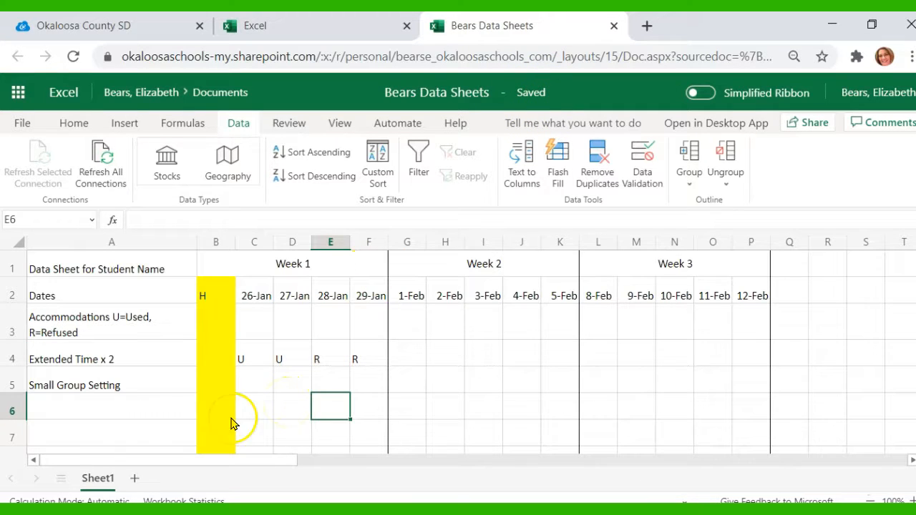
click(79, 438)
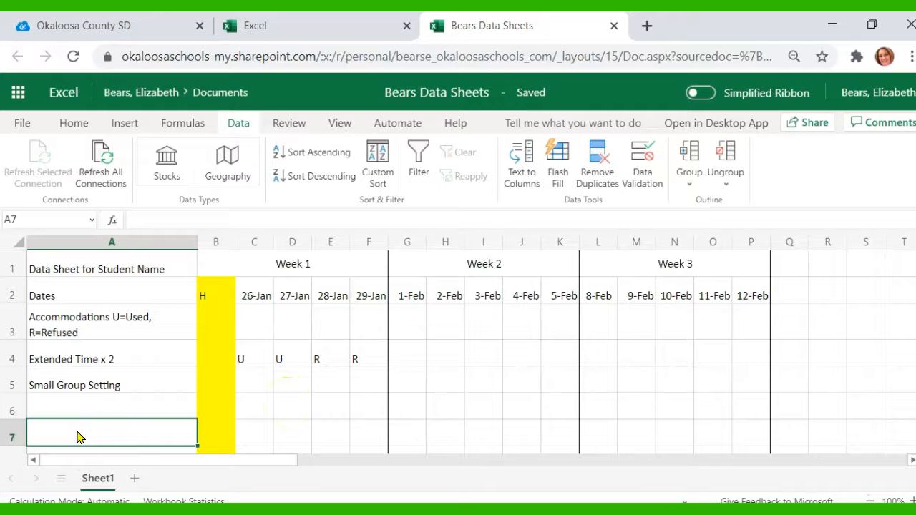
Step: Enter the row label "Goals To Participate" in cell A7
text(Goals To Participa)
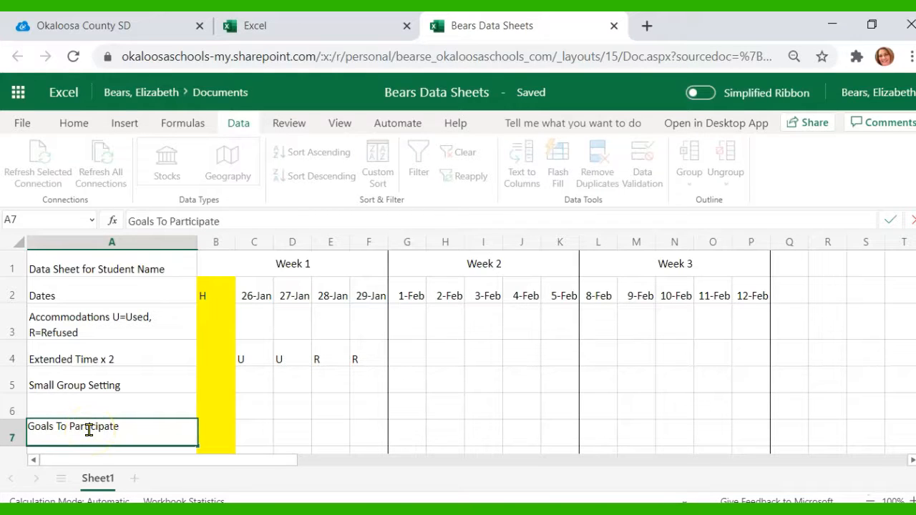
text(te)
Step: Merge cells C7 through F7 and enter the note "Billy raised his hand 3 times today!" in it
drag(246, 440, 359, 435)
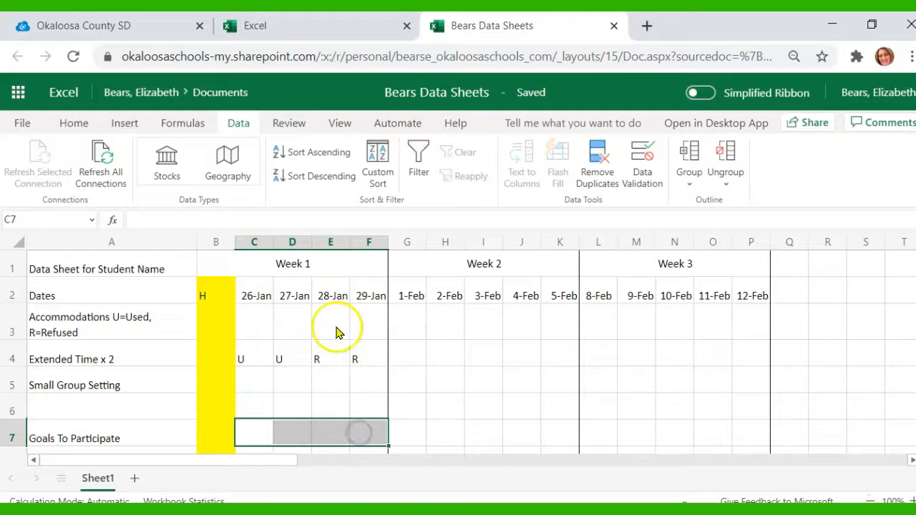
click(73, 123)
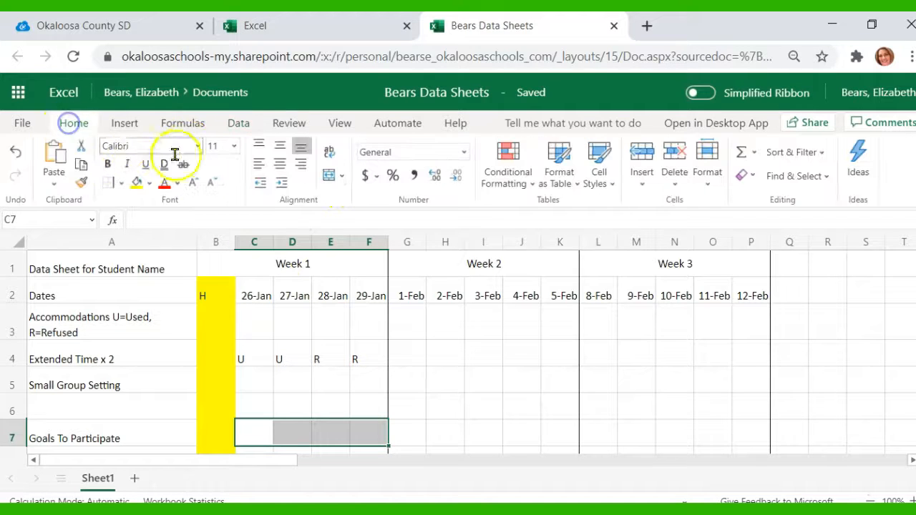
click(329, 176)
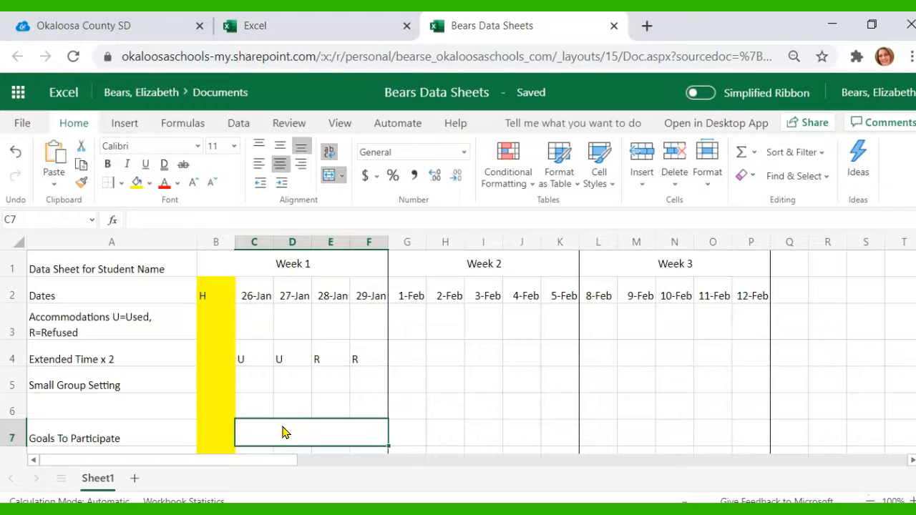
text(Billy raised his hand 3 times today!)
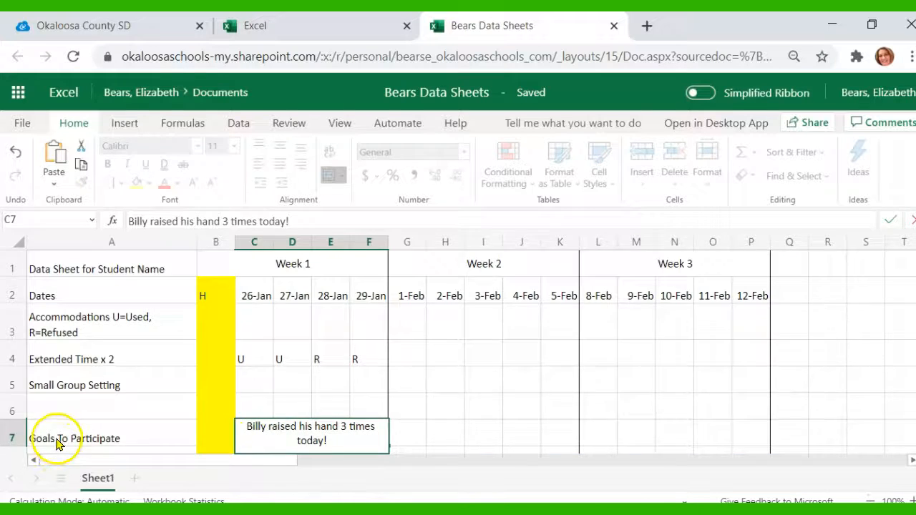
Step: Make row 7 taller, then merge and wrap cells G7 through K7 for the Week 2 note
drag(11, 436, 10, 435)
drag(11, 345, 12, 343)
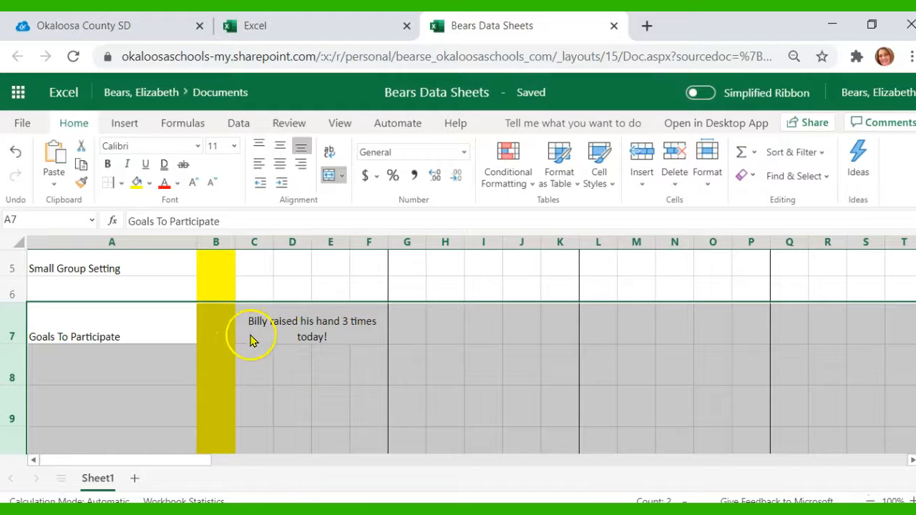
click(407, 326)
drag(407, 327, 546, 321)
click(328, 152)
click(329, 176)
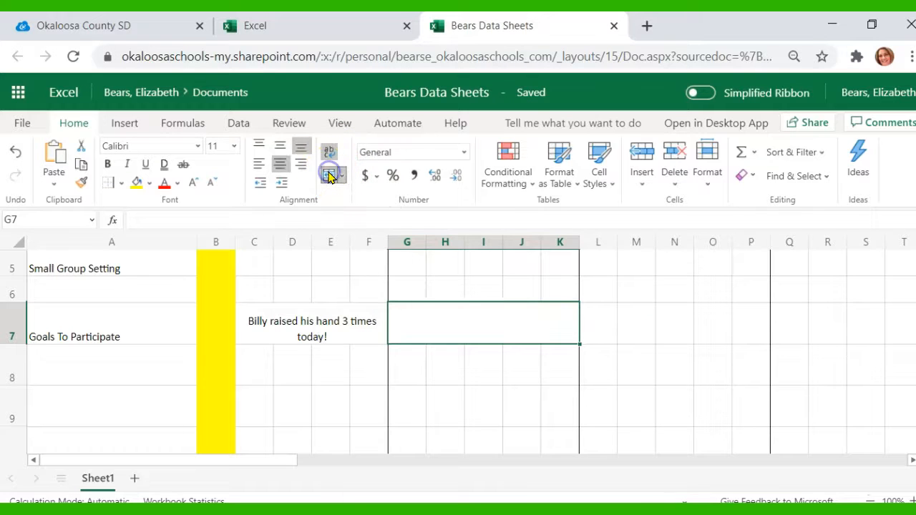
Step: Copy the merged Week 2 cell in row 7 and select the Week 3 cells L7 through P9
key(ctrl+c)
drag(408, 362, 556, 388)
click(597, 362)
click(592, 330)
drag(591, 331, 761, 440)
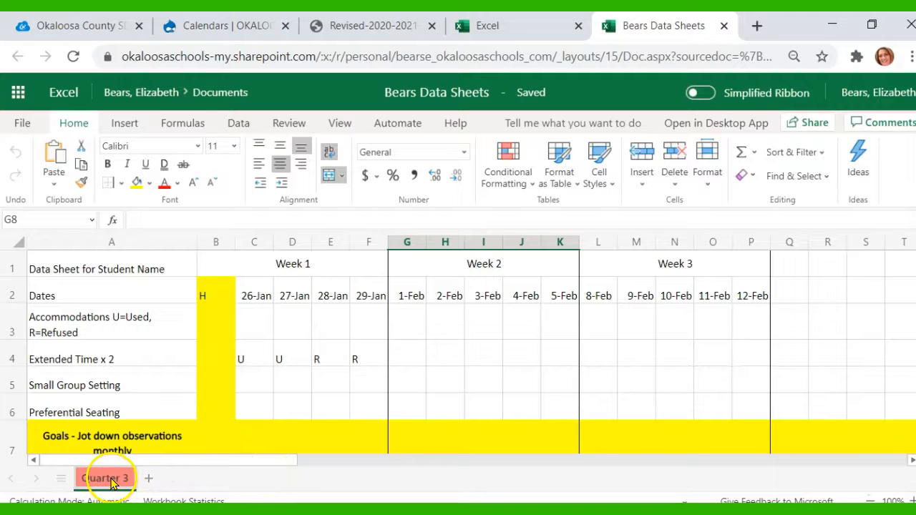
Step: Duplicate the Quarter 3 worksheet
click(149, 478)
right_click(111, 479)
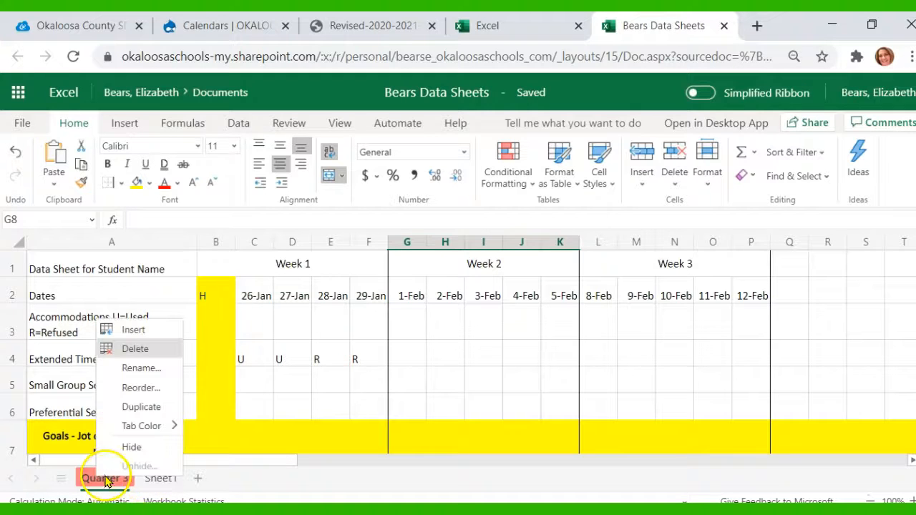
click(145, 406)
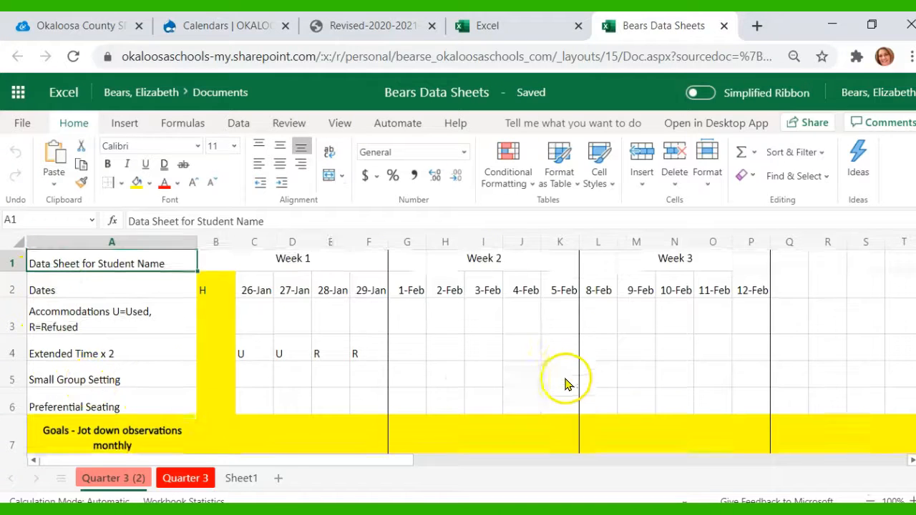
Step: Rename the duplicated sheet to Quarter 4
scroll(565, 383, down, 1)
click(445, 293)
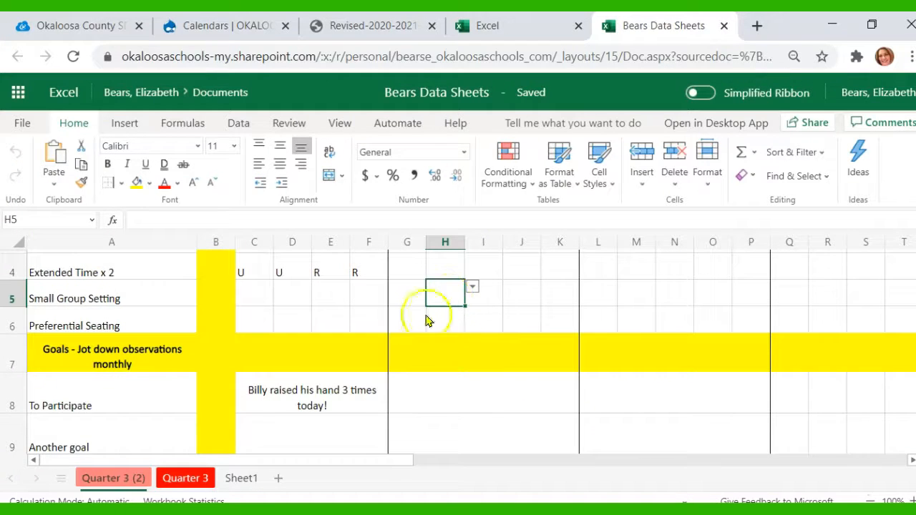
scroll(435, 399, up, 1)
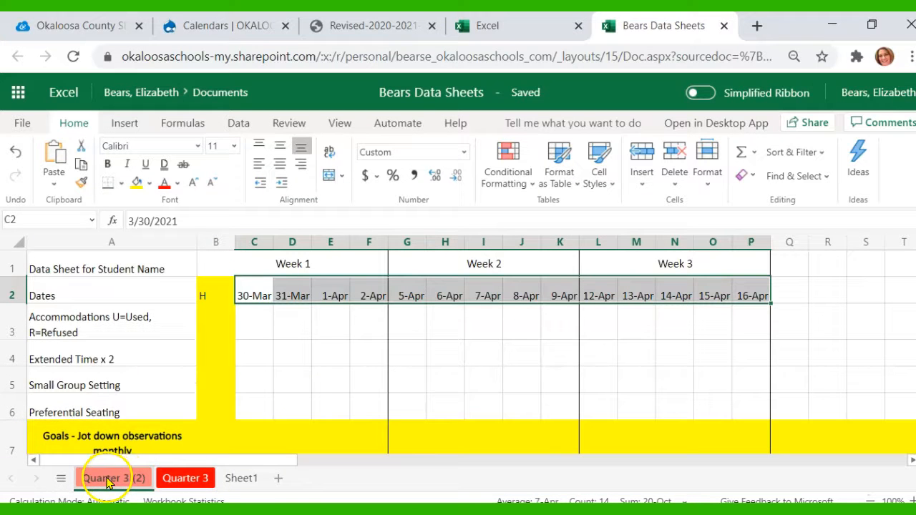
right_click(107, 480)
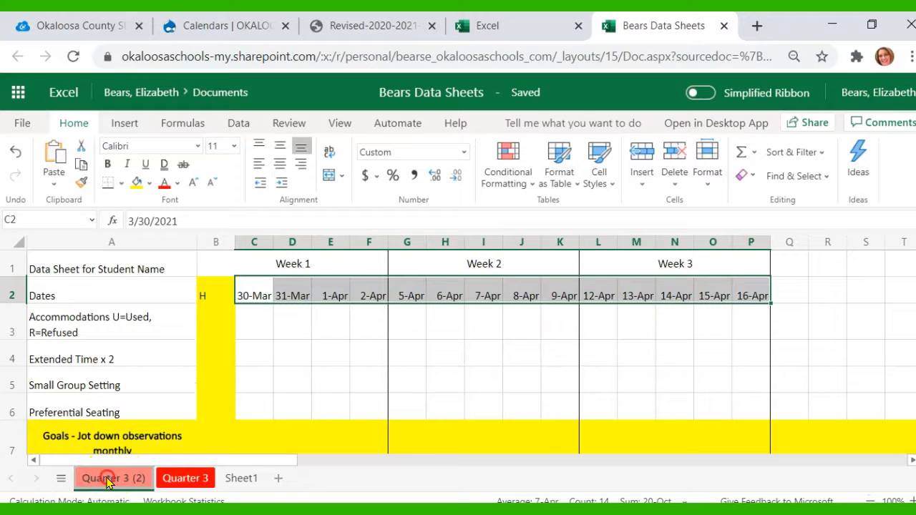
click(133, 369)
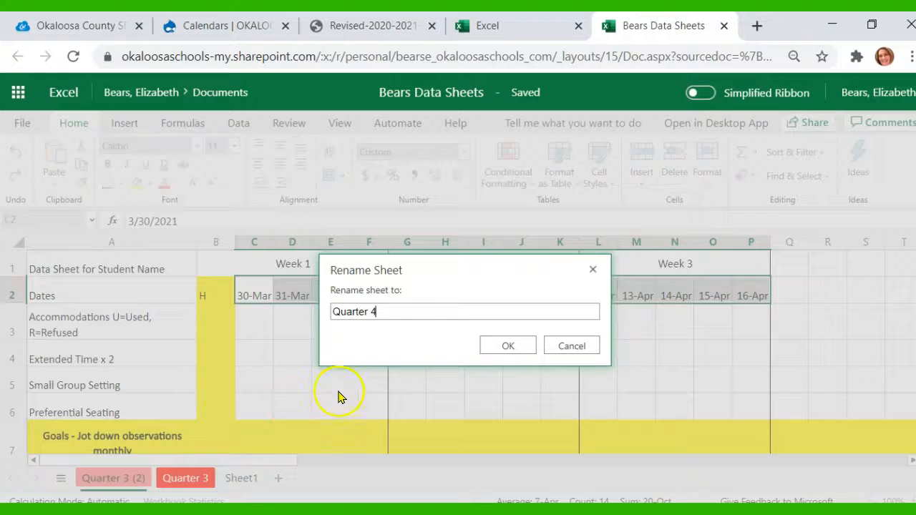
click(510, 347)
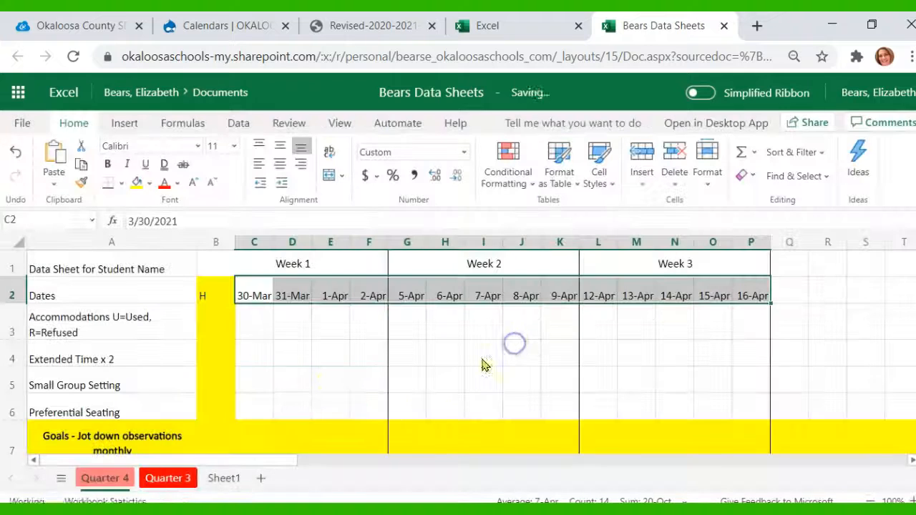
Step: Color the Quarter 4 tab gray and move it after the Quarter 3 tab
right_click(98, 483)
mouse_move(122, 425)
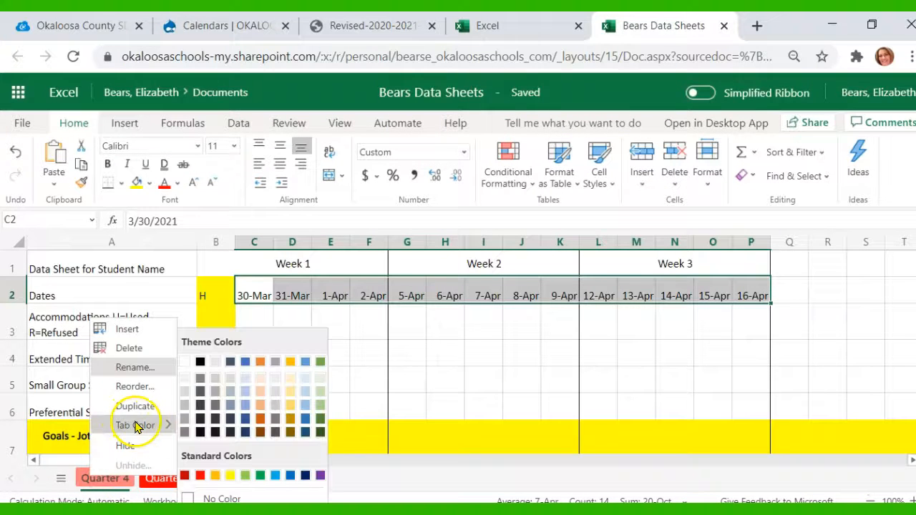
click(244, 432)
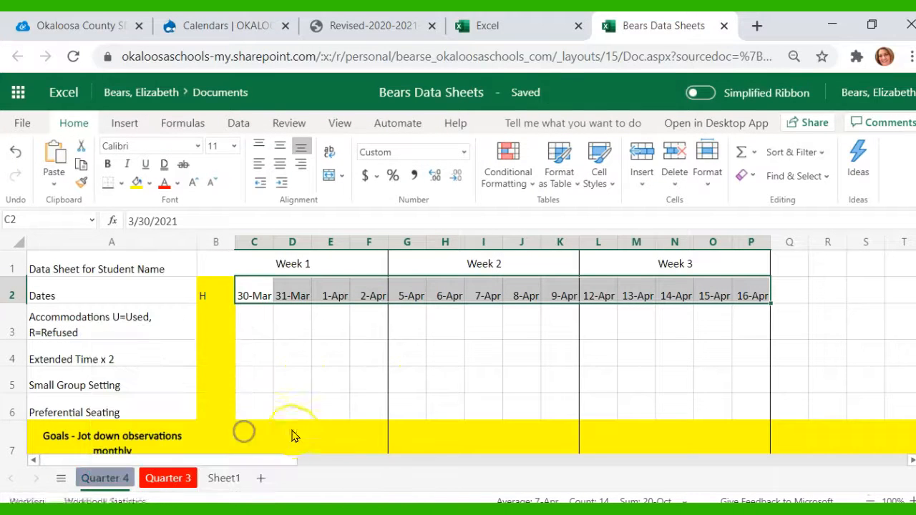
drag(114, 483, 172, 481)
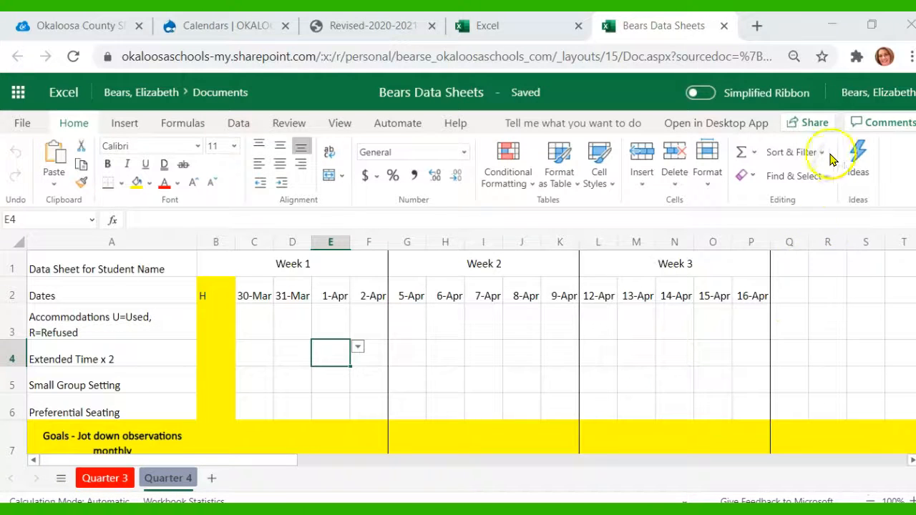
Step: Set the share link to people in Okaloosa County School District with editing allowed, and apply it
click(814, 124)
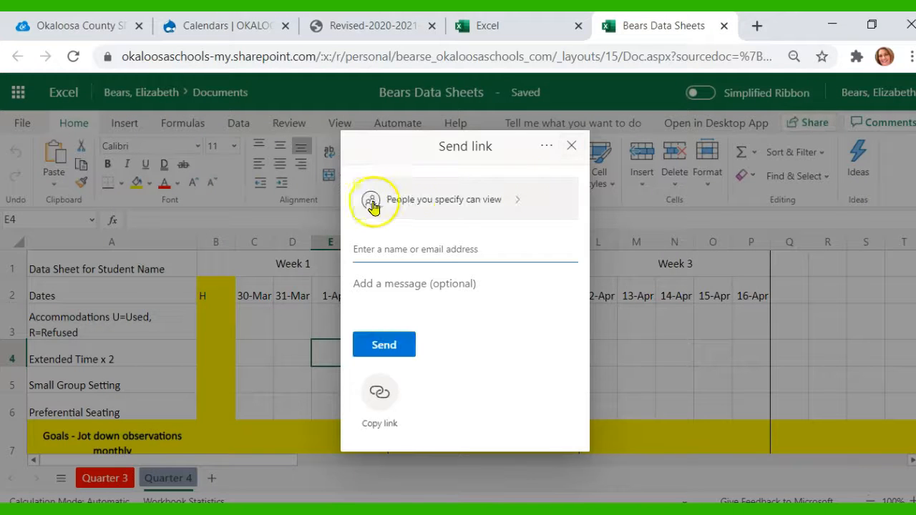
click(433, 201)
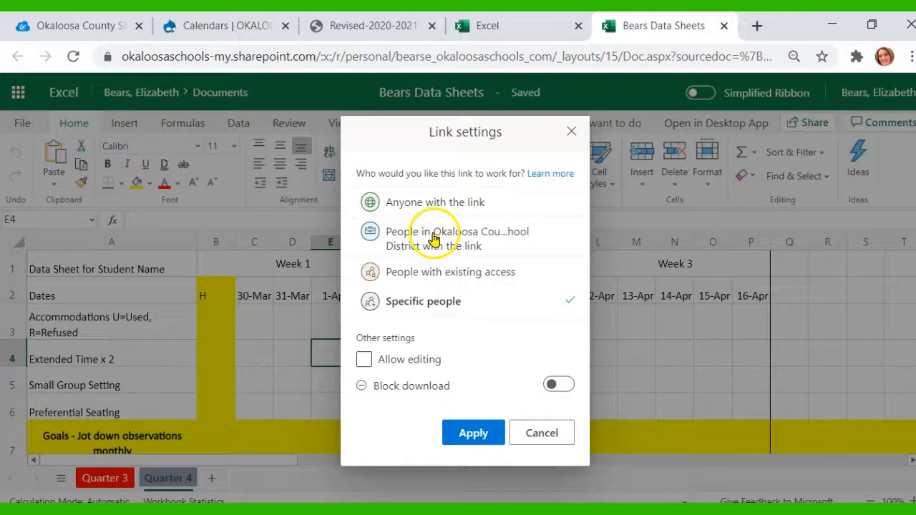
click(433, 238)
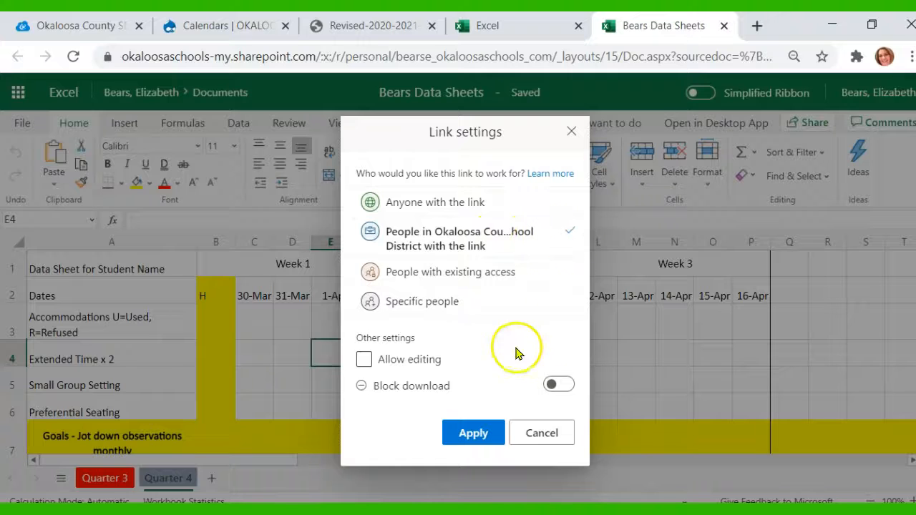
click(364, 358)
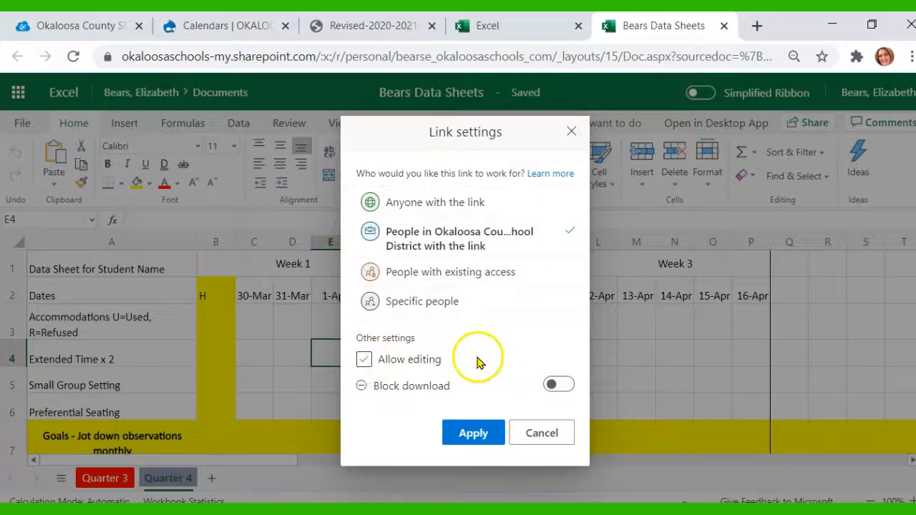
click(472, 433)
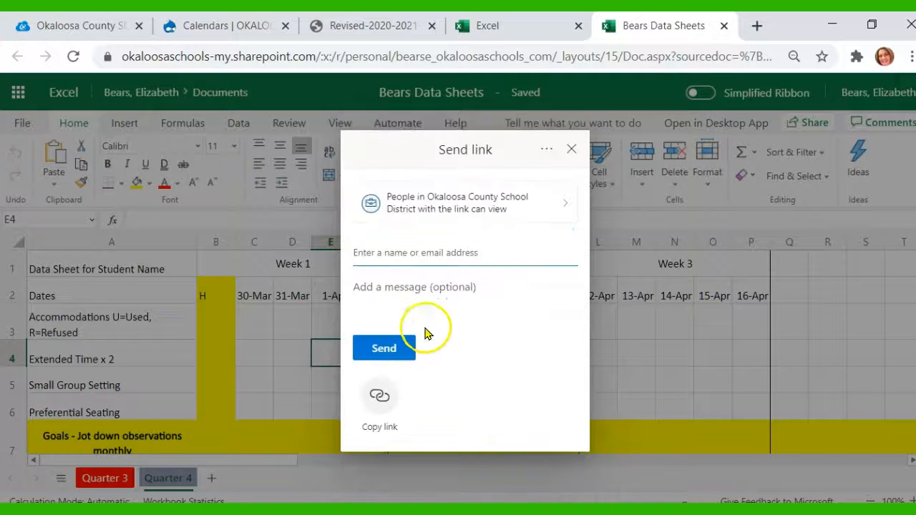